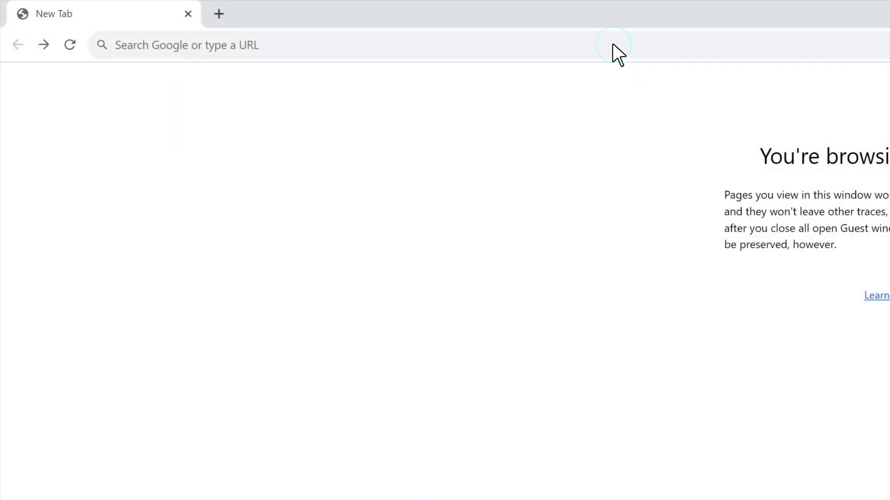
Step: Load dms.benq.com in Chrome and enter the account email and password to sign in
{"action": "left_click", "coordinate": [613, 43]}
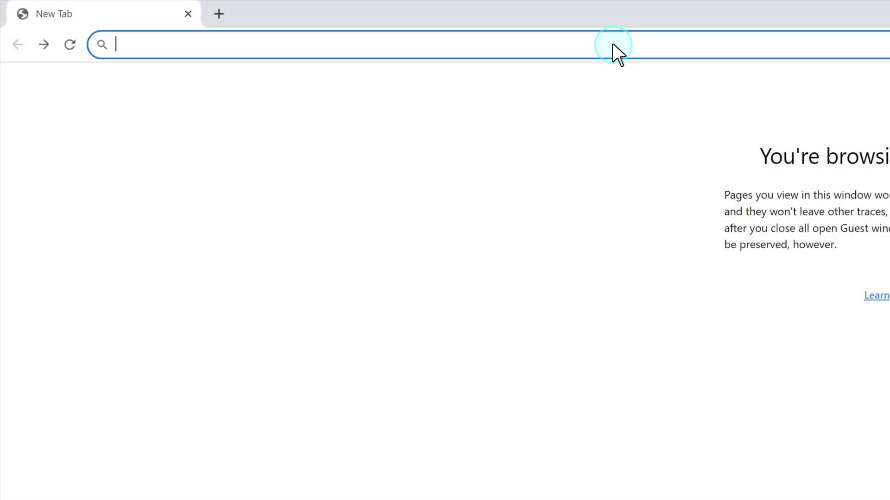
{"action": "type", "text": "dms.benq.com"}
{"action": "key", "text": "Return"}
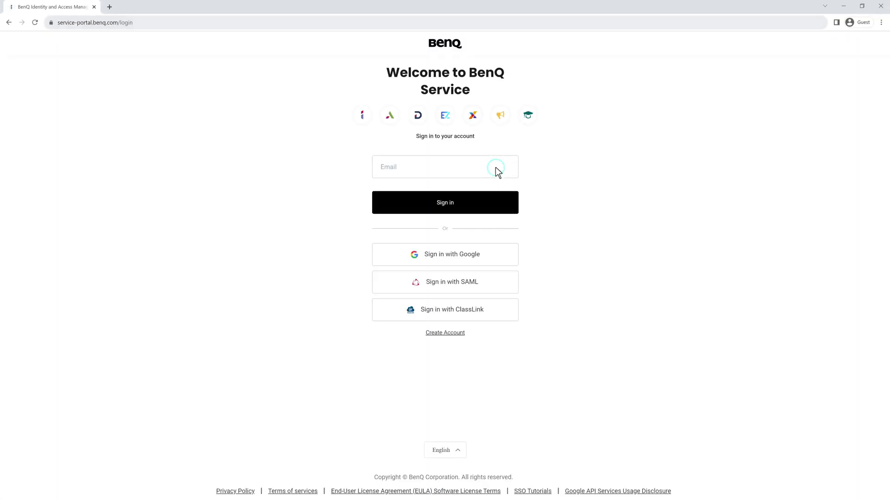
{"action": "left_click", "coordinate": [496, 207]}
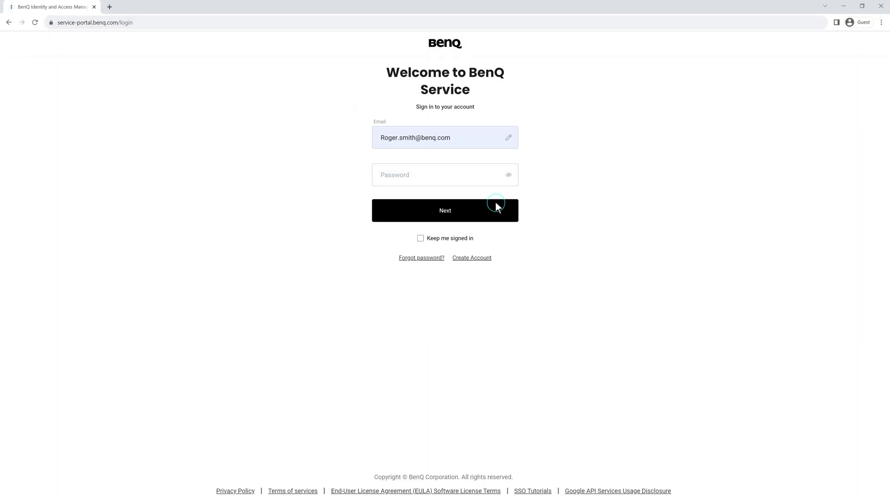
{"action": "type", "text": "pssw"}
{"action": "type", "text": "ord"}
Step: Complete sign-in and go to the Policies page from the navigation
{"action": "left_click", "coordinate": [482, 209]}
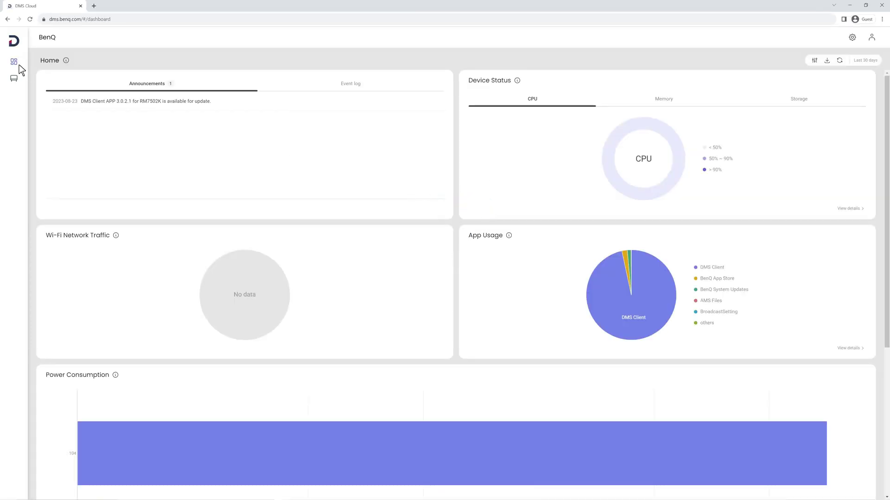
{"action": "left_click", "coordinate": [53, 107]}
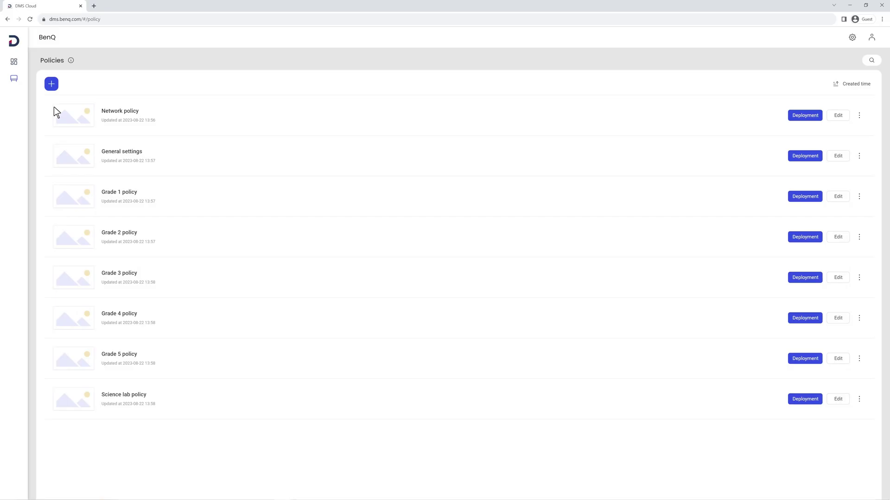
Step: Add a new policy named 'Grade 5'
{"action": "left_click", "coordinate": [52, 84]}
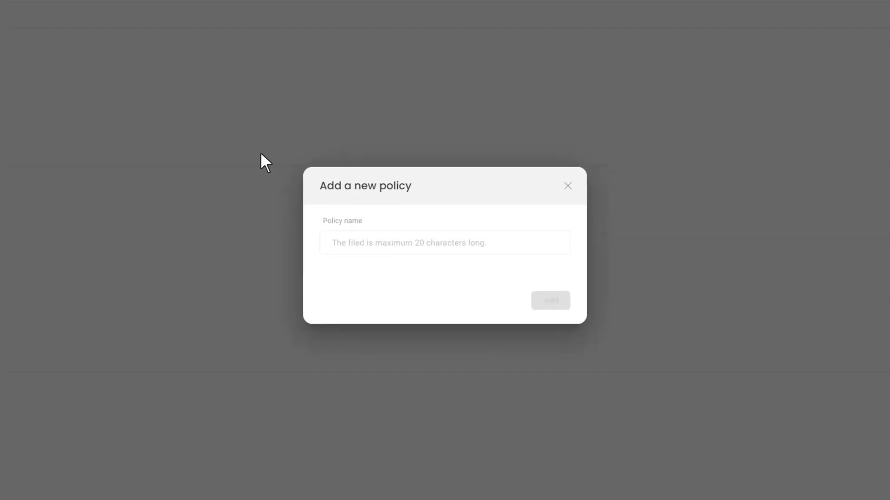
{"action": "left_click", "coordinate": [470, 236]}
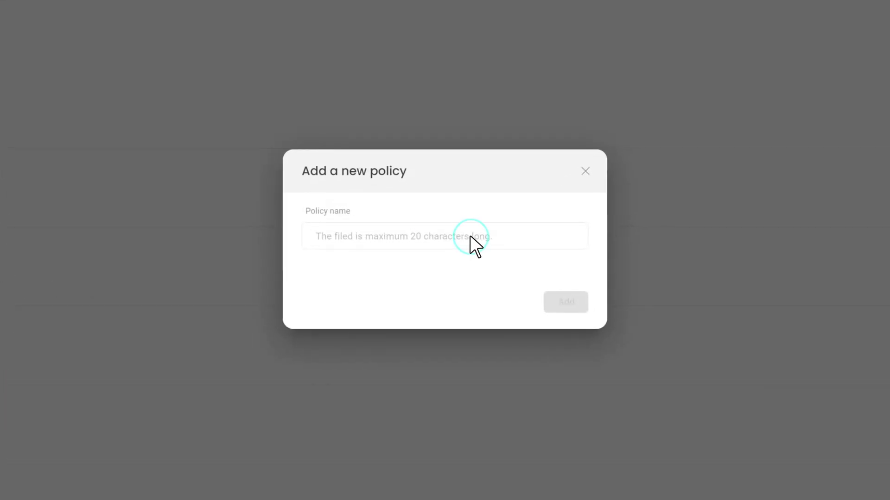
{"action": "type", "text": "Grade 5"}
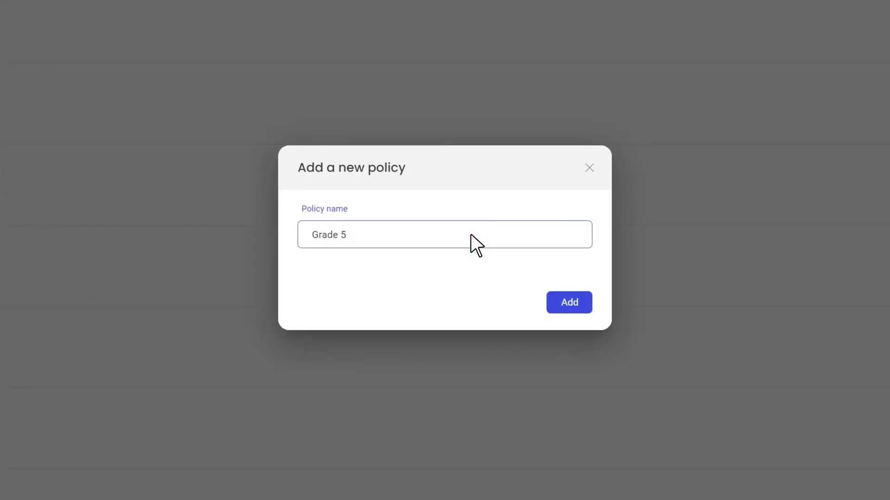
{"action": "left_click", "coordinate": [582, 307]}
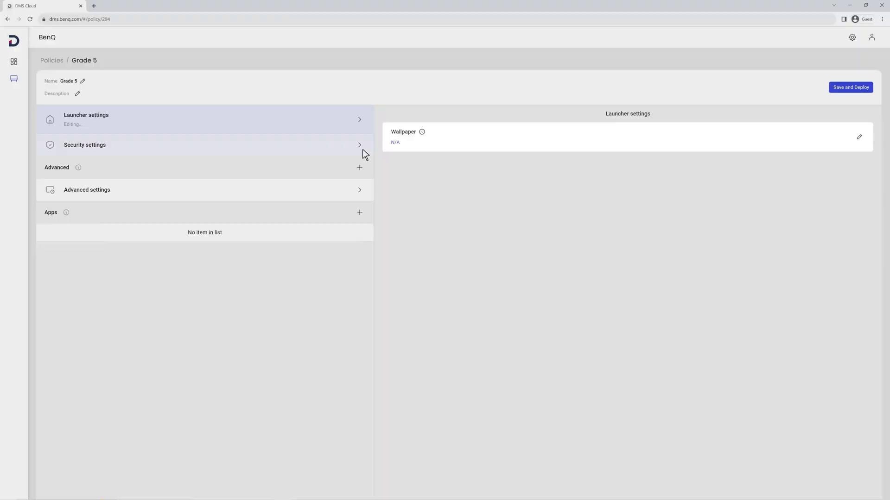
Step: Look through the security, advanced setting and app lists without adding anything
{"action": "left_click", "coordinate": [361, 148]}
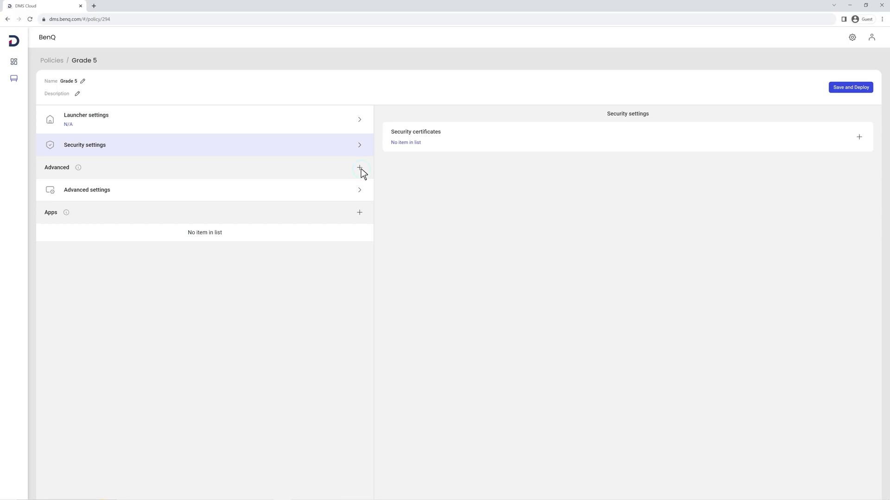
{"action": "left_click", "coordinate": [359, 168]}
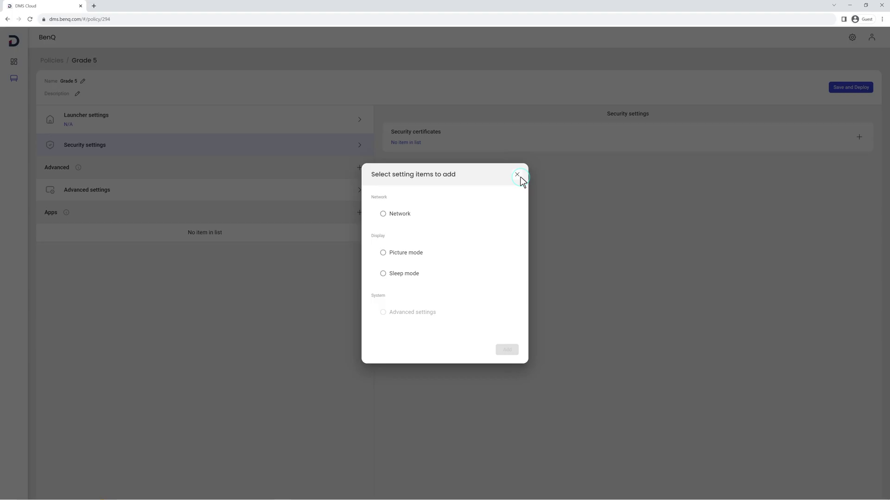
{"action": "left_click", "coordinate": [517, 175]}
{"action": "left_click", "coordinate": [359, 195]}
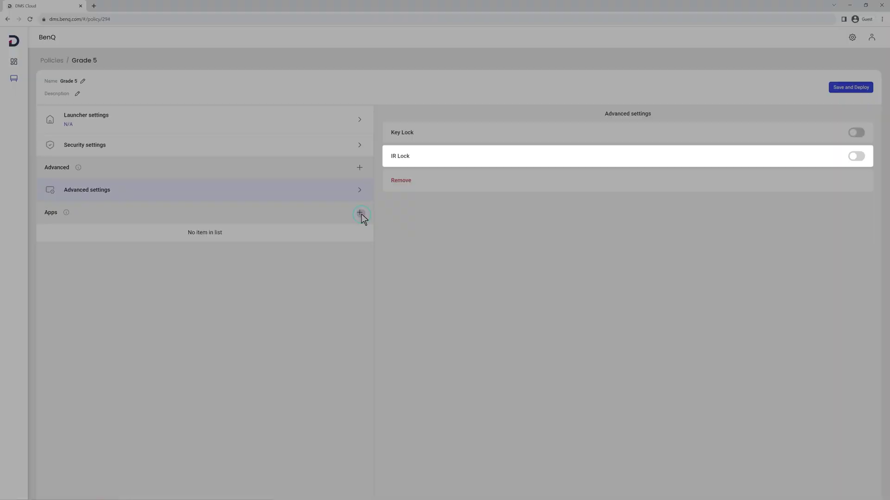
{"action": "left_click", "coordinate": [361, 213]}
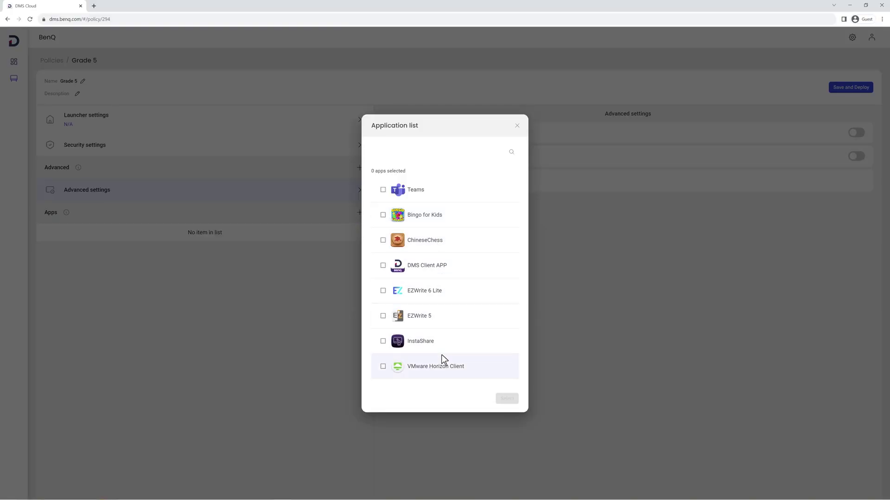
{"action": "left_click", "coordinate": [517, 126]}
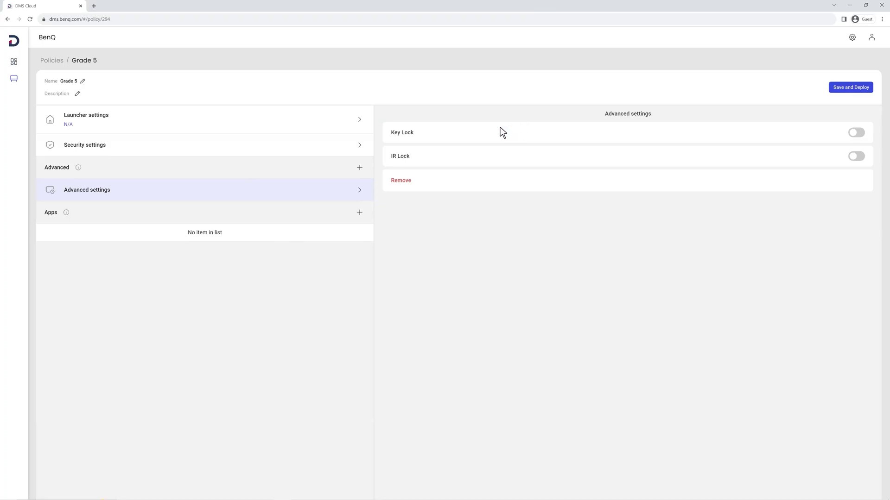
Step: Set the launcher wallpaper to the BenQ.png image
{"action": "left_click", "coordinate": [371, 122]}
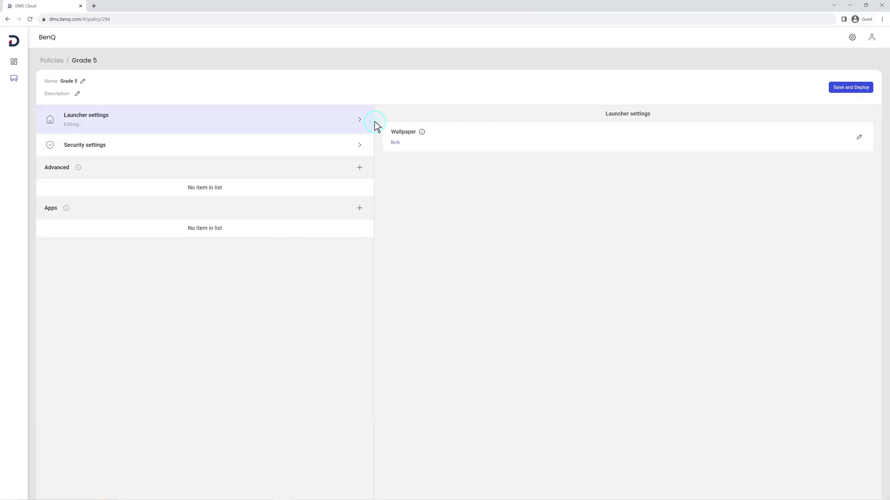
{"action": "left_click", "coordinate": [859, 138]}
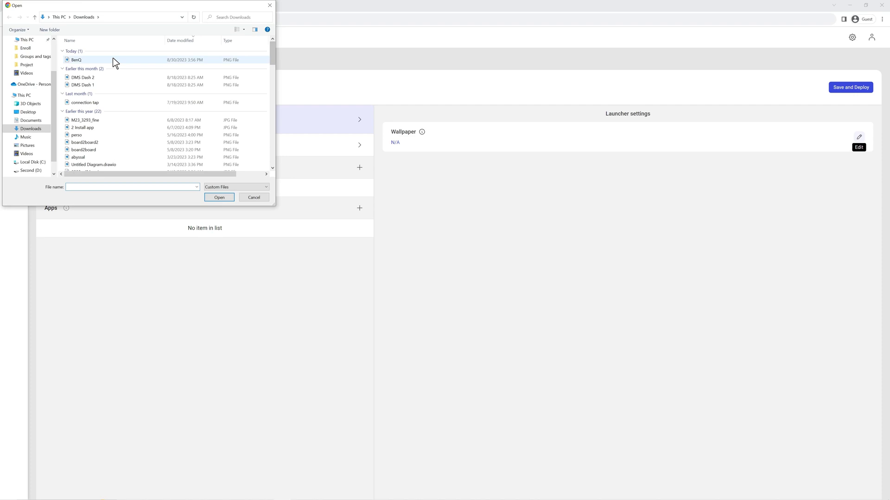
{"action": "double_click", "coordinate": [113, 61]}
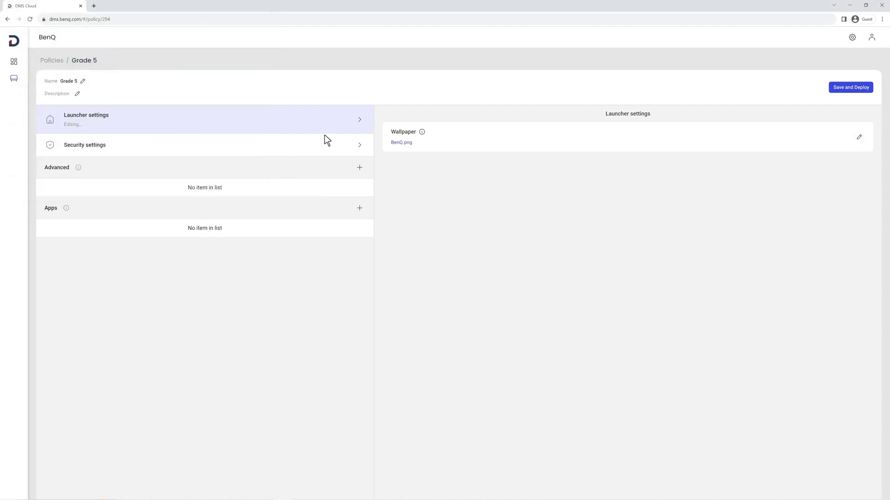
Step: Upload BenQ.cer as the policy's security certificate
{"action": "left_click", "coordinate": [360, 146]}
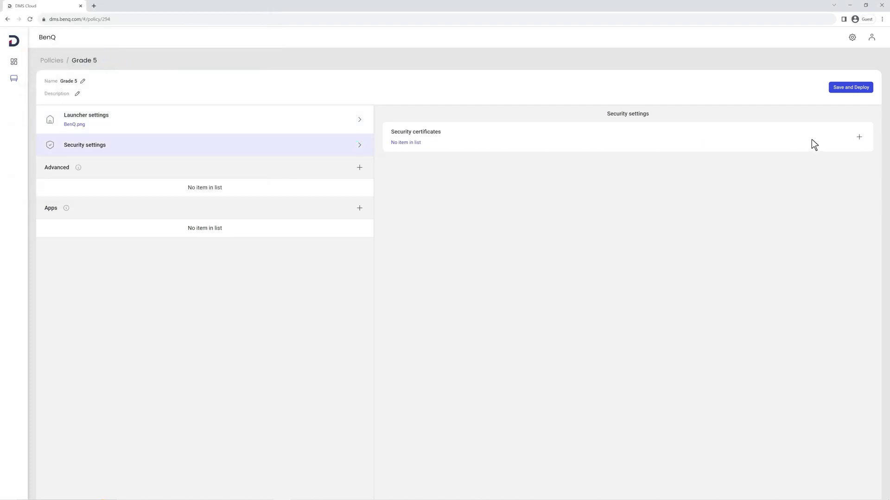
{"action": "left_click", "coordinate": [860, 137]}
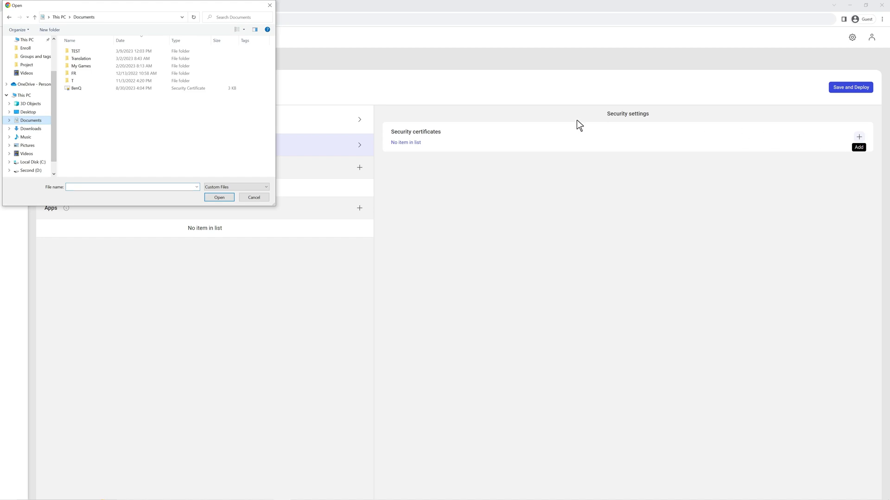
{"action": "double_click", "coordinate": [105, 88]}
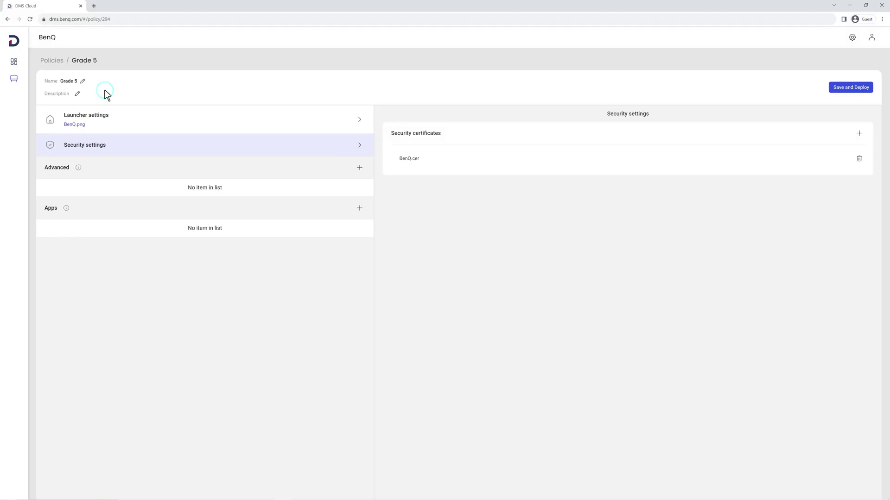
Step: Add a Sleep mode advanced setting and set its delay to 10 mins
{"action": "left_click", "coordinate": [360, 168]}
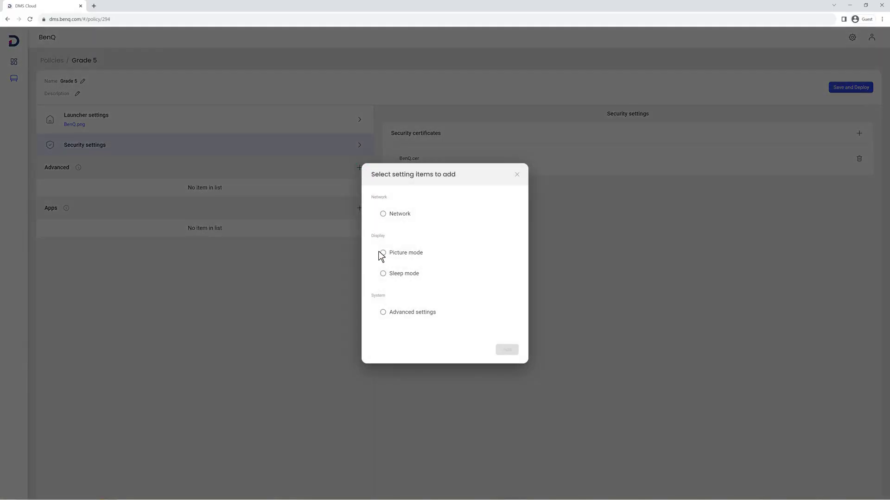
{"action": "left_click", "coordinate": [383, 273]}
{"action": "left_click", "coordinate": [507, 349]}
{"action": "left_click", "coordinate": [859, 140]}
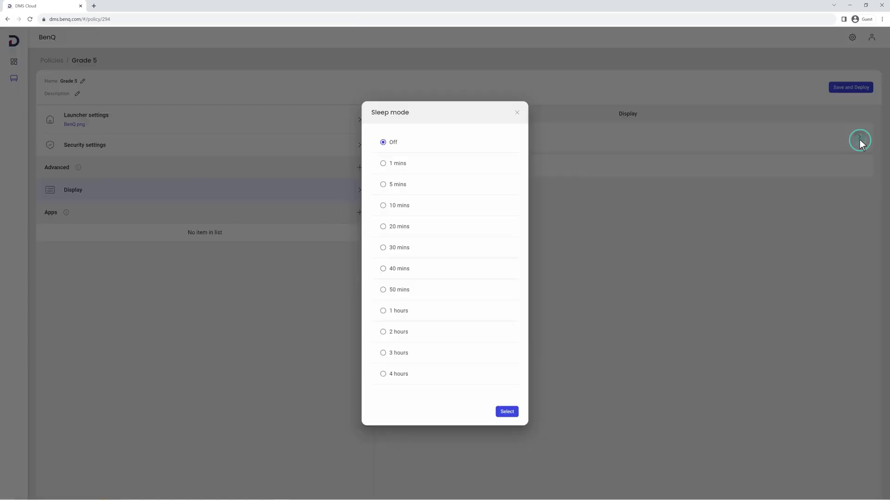
{"action": "left_click", "coordinate": [477, 206]}
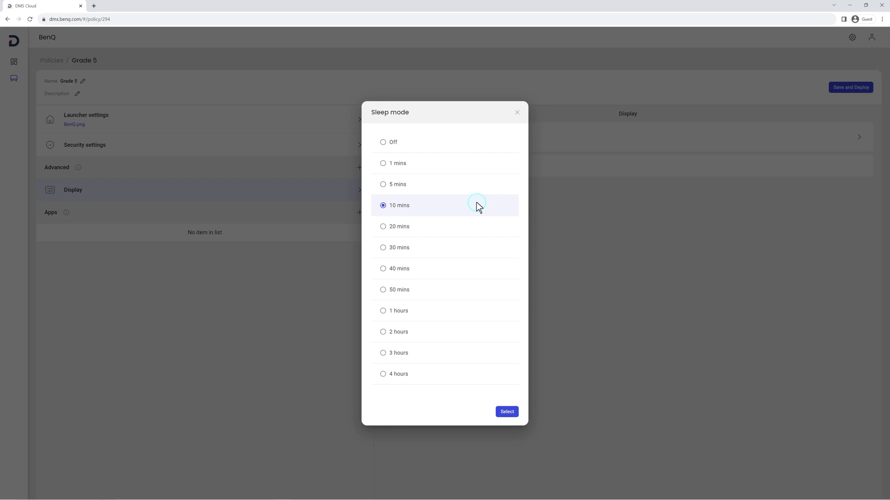
{"action": "left_click", "coordinate": [507, 412]}
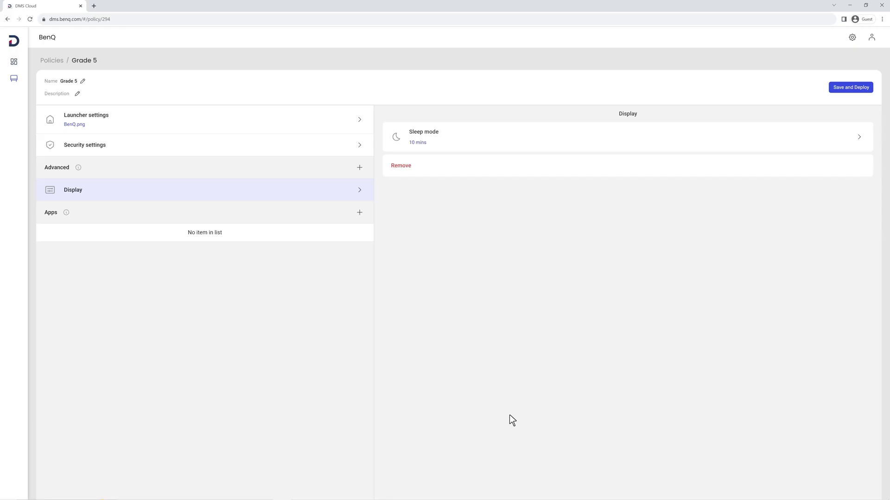
Step: Tick NASA and Teams in the application list and add them
{"action": "left_click", "coordinate": [360, 213]}
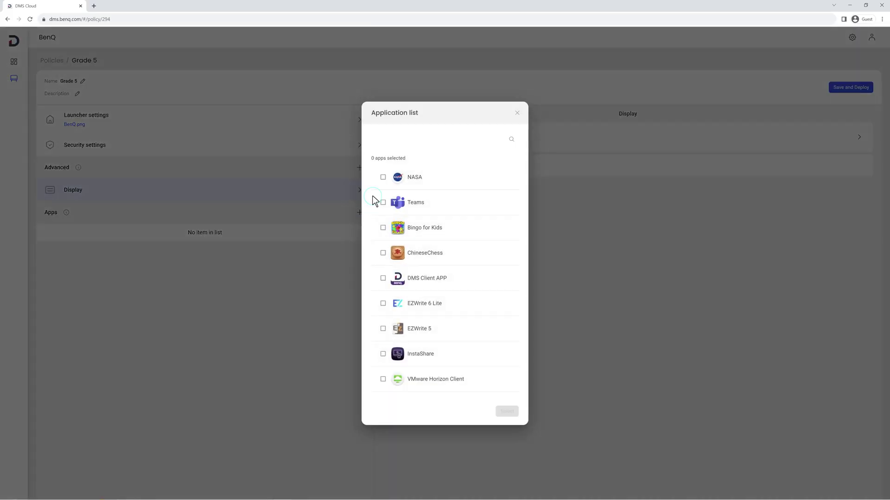
{"action": "left_click", "coordinate": [383, 178]}
{"action": "left_click", "coordinate": [383, 202]}
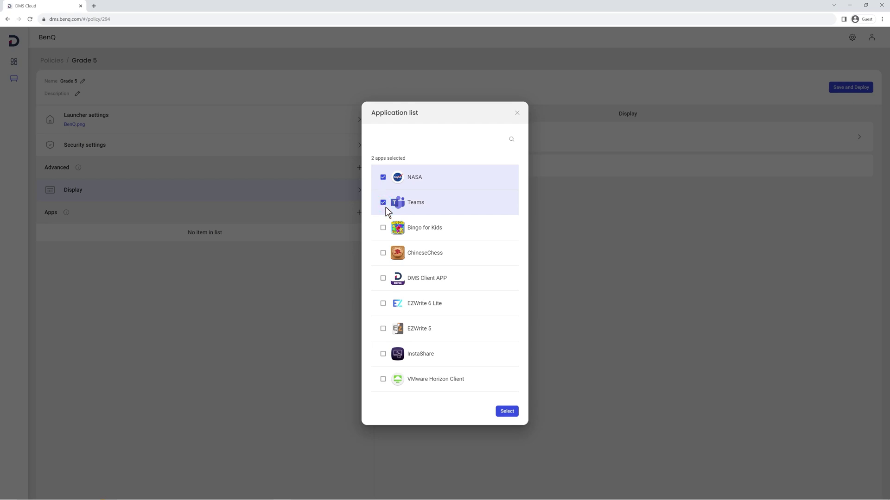
{"action": "left_click", "coordinate": [511, 416]}
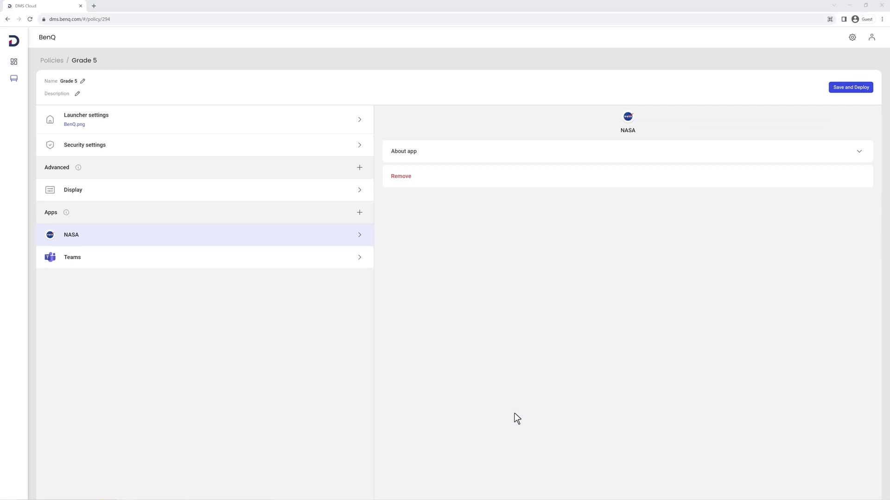
Step: Save the policy and deploy it by tag to devices tagged Grade 5
{"action": "left_click", "coordinate": [865, 90]}
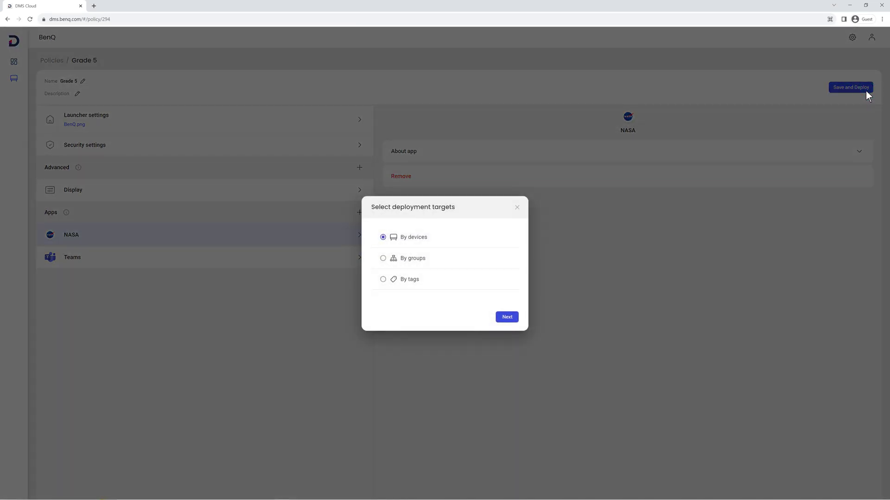
{"action": "left_click", "coordinate": [383, 280]}
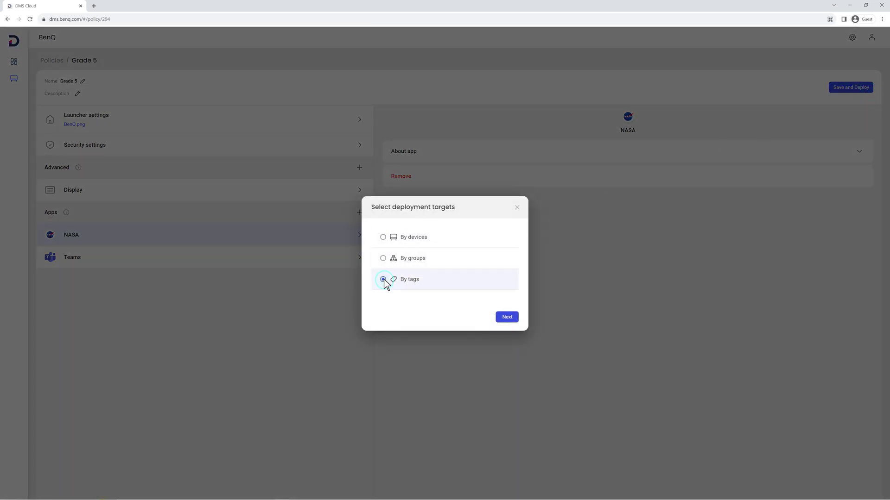
{"action": "left_click", "coordinate": [513, 319]}
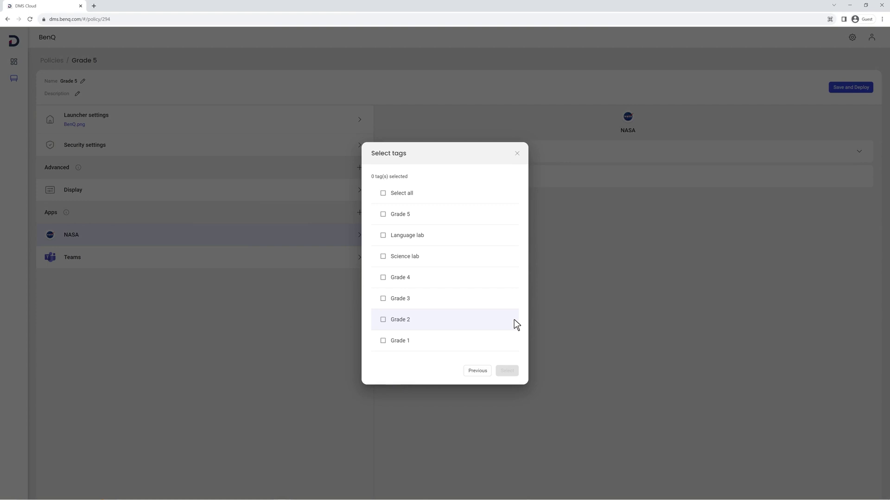
{"action": "left_click", "coordinate": [438, 216]}
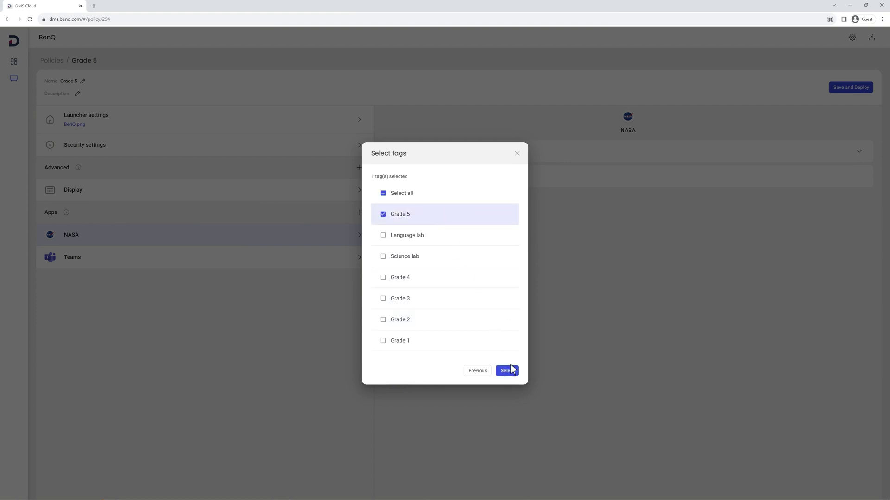
{"action": "left_click", "coordinate": [507, 370]}
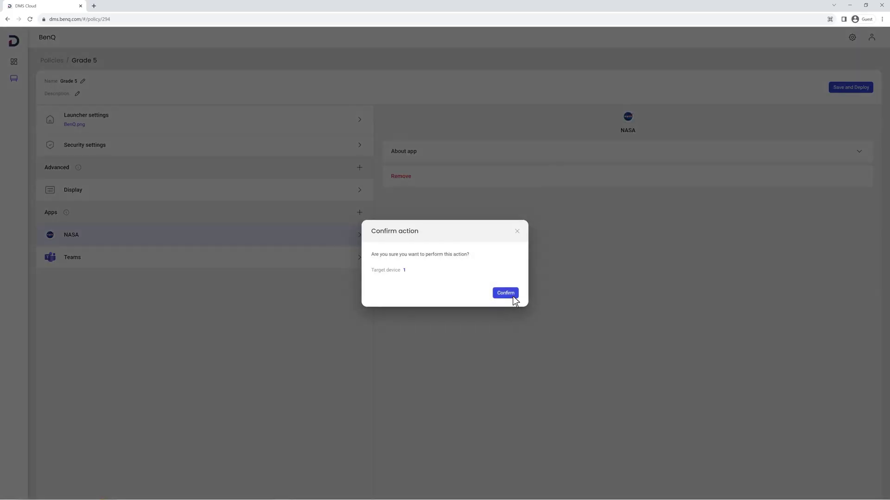
{"action": "left_click", "coordinate": [506, 293]}
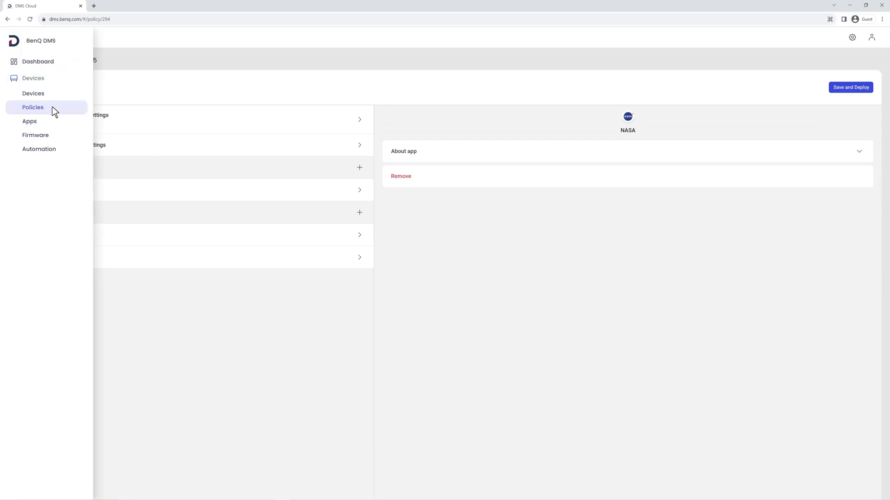
Step: Go back to the Policies list, then open and dismiss the first policy's More menu
{"action": "left_click", "coordinate": [54, 109]}
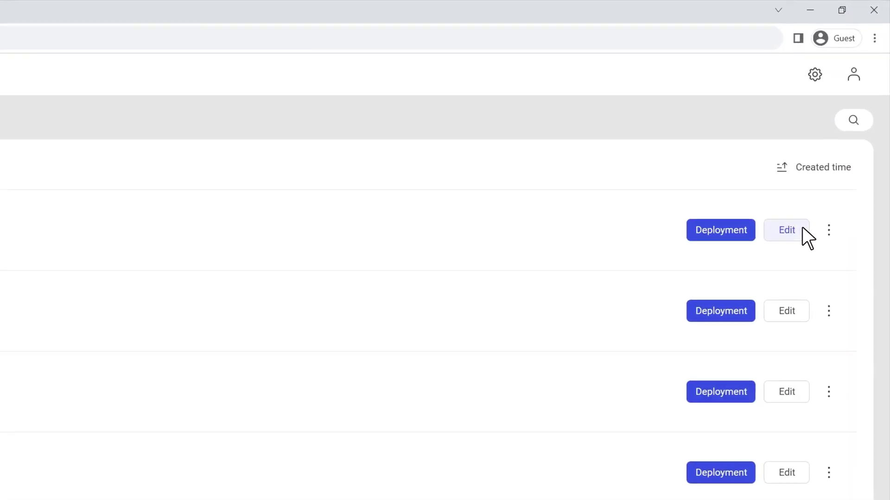
{"action": "left_click", "coordinate": [834, 226]}
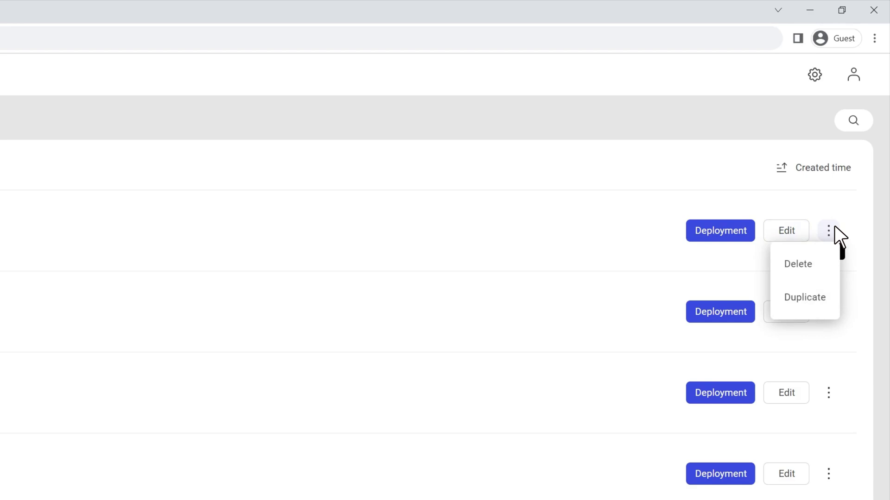
{"action": "left_click", "coordinate": [835, 225]}
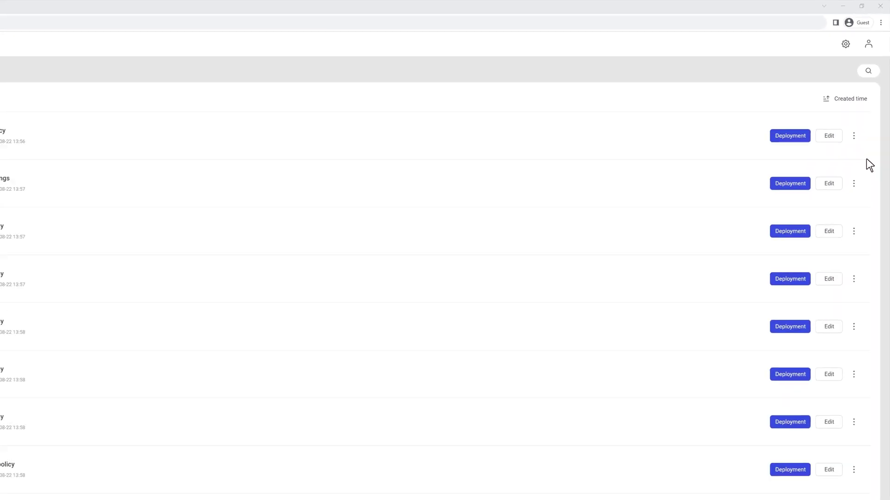